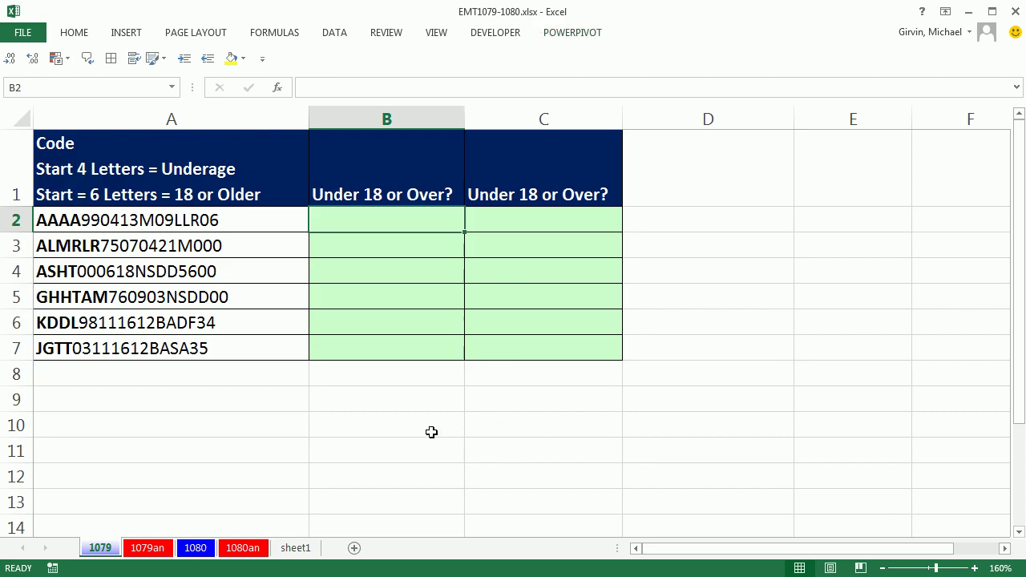
- Select the six codes in A2:A7, then select cell B2 for the first formula
{"action": "left_click_drag", "start_coordinate": [174, 219], "coordinate": [170, 342]}
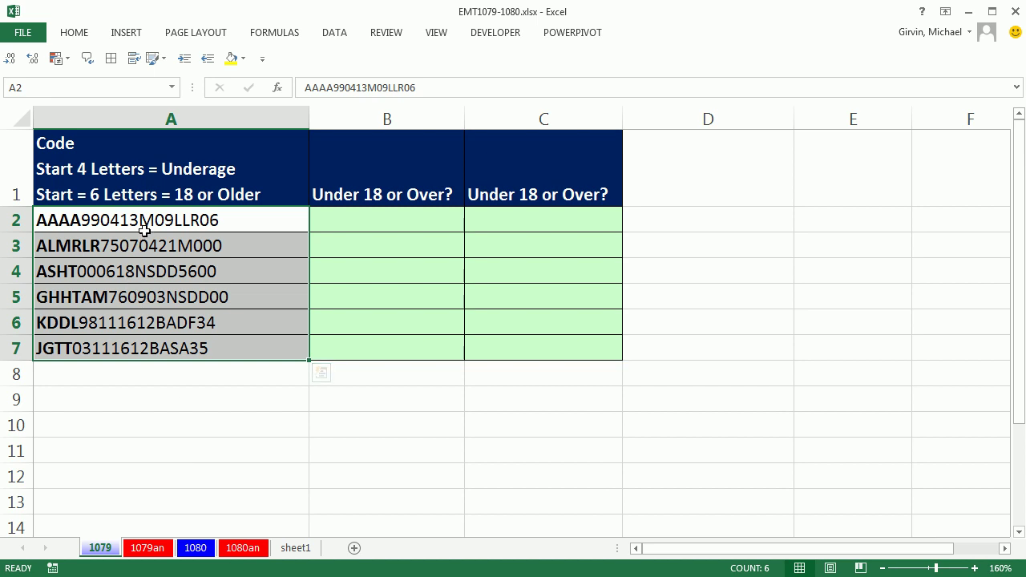
{"action": "left_click", "coordinate": [377, 218]}
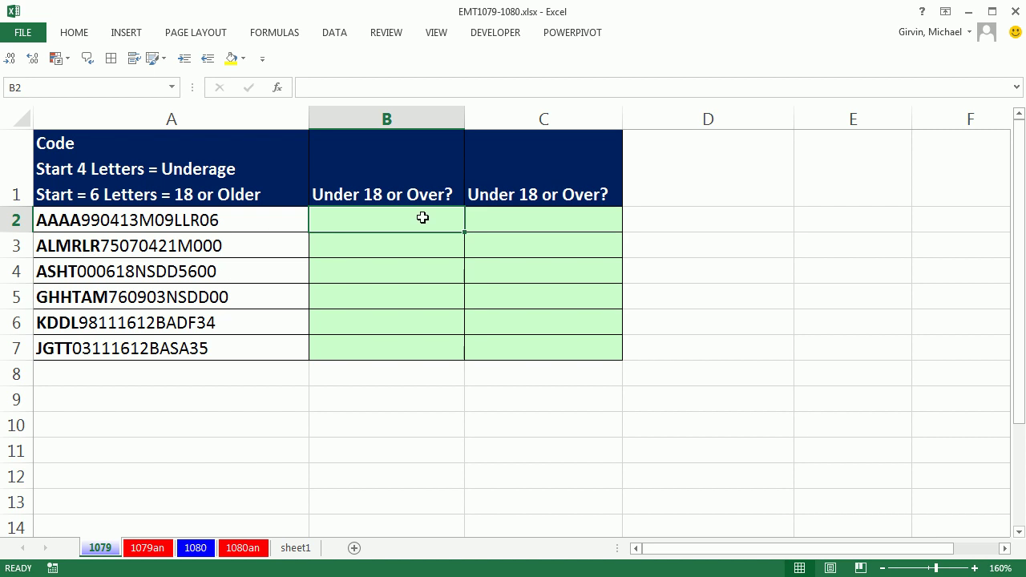
- Enter =MID(A2,5,1) in B2 and fill it down to B7
{"action": "type", "text": "=mid"}
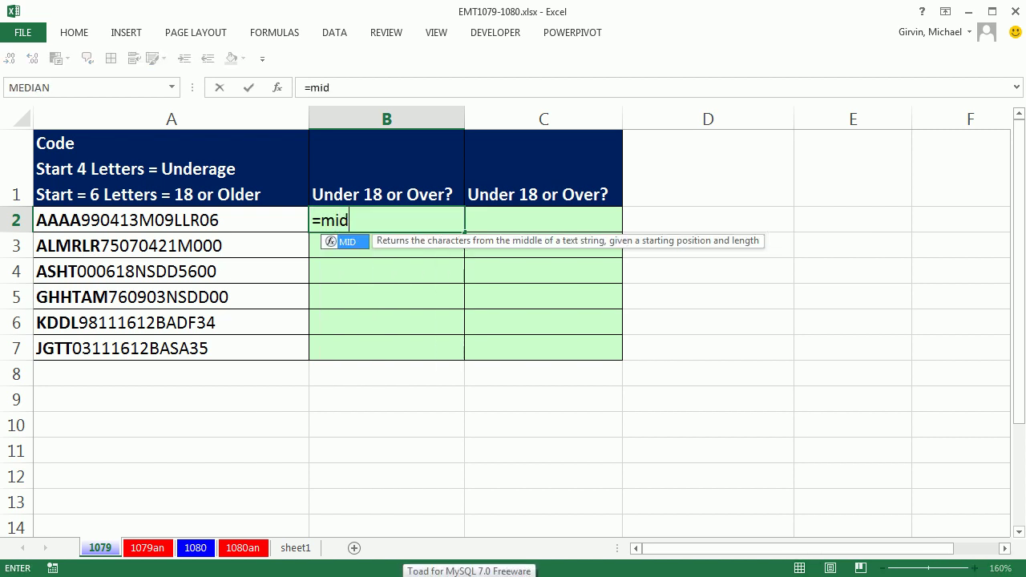
{"action": "key", "text": "Tab"}
{"action": "left_click", "coordinate": [161, 221]}
{"action": "type", "text": ","}
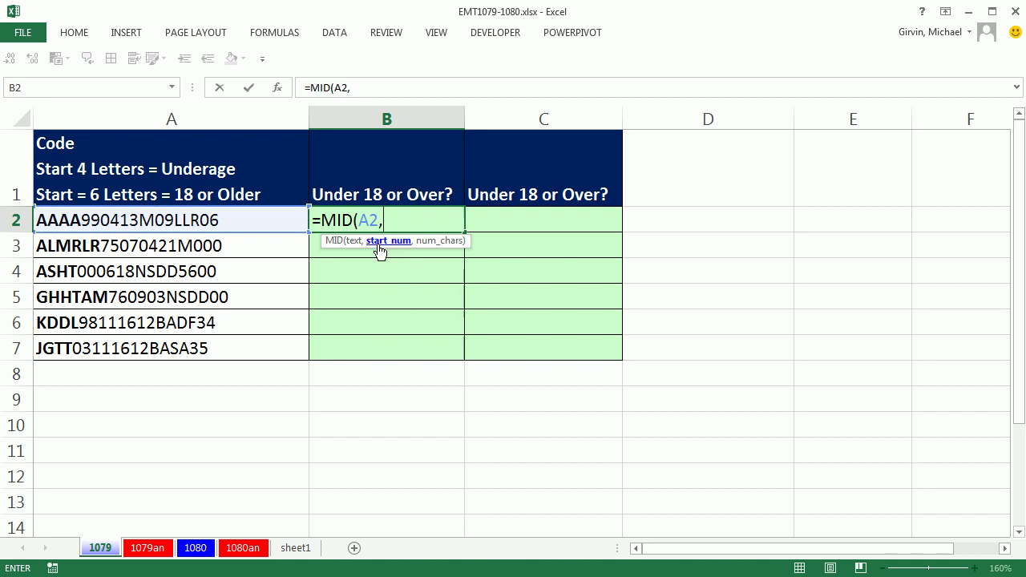
{"action": "type", "text": "5,1"}
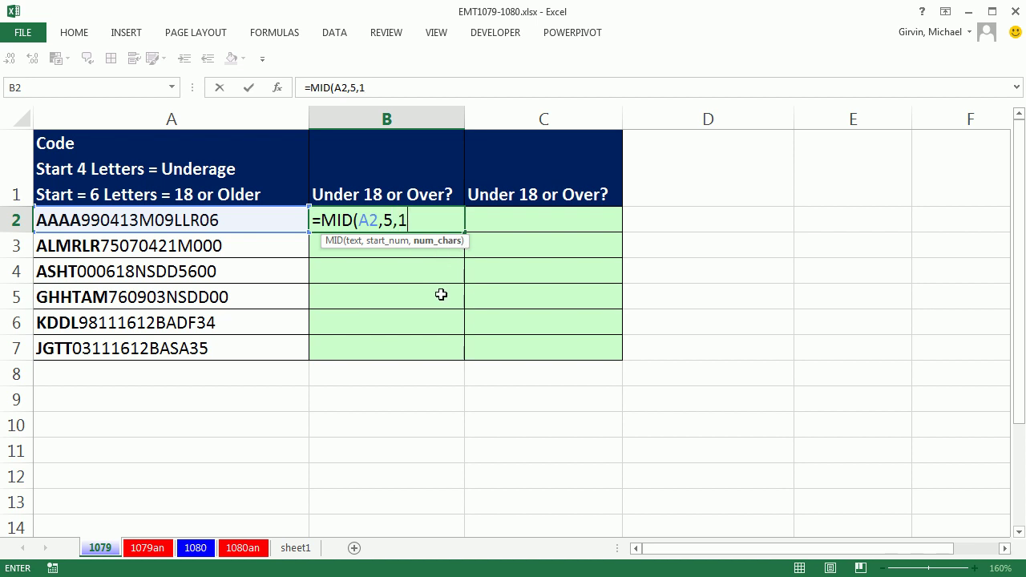
{"action": "key", "text": "ctrl+Return"}
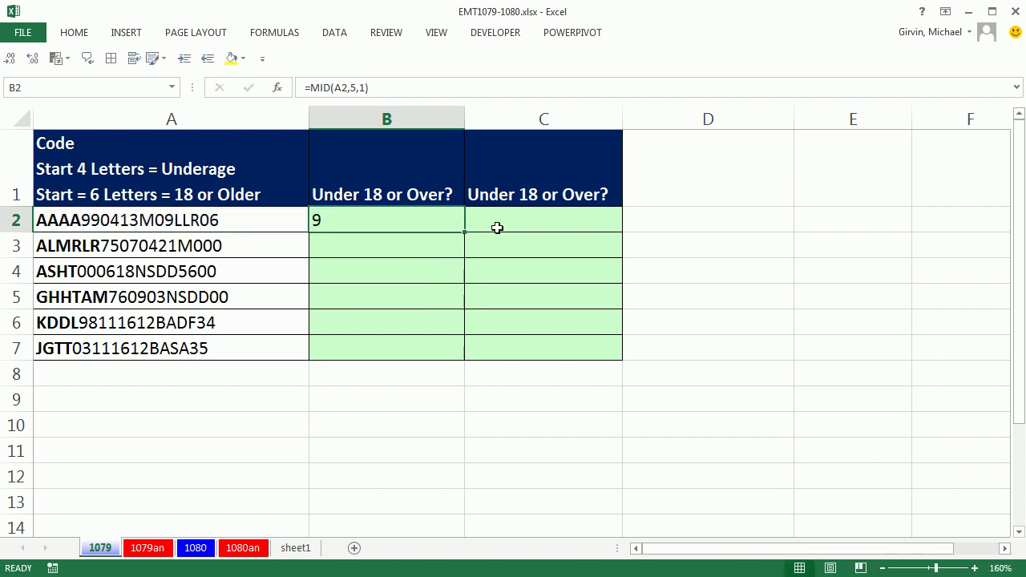
{"action": "double_click", "coordinate": [466, 231]}
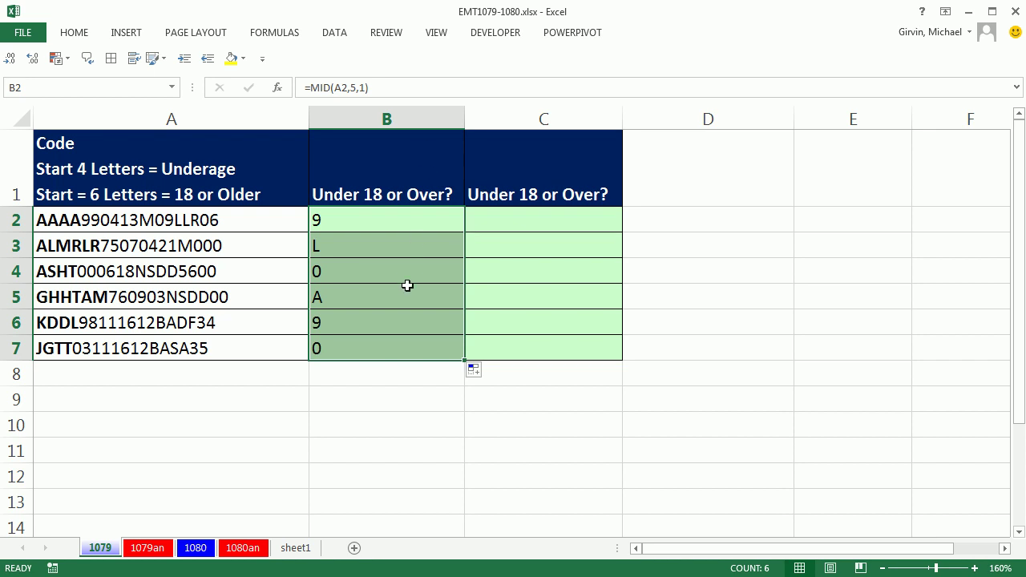
- Evaluate the MID(A2,5,1) part of B2's formula with F9, then cancel without changes
{"action": "double_click", "coordinate": [355, 230]}
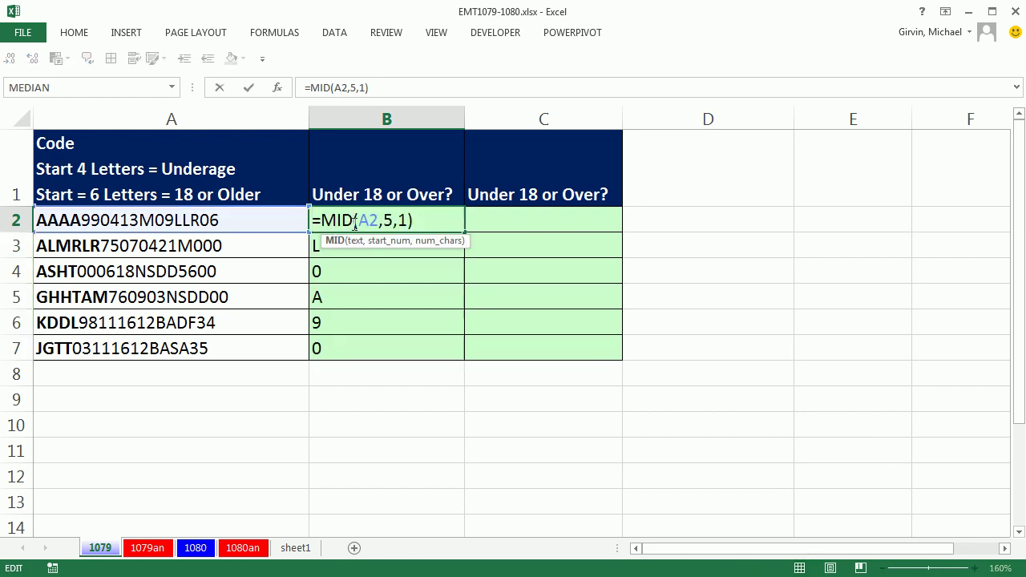
{"action": "key", "text": "Escape"}
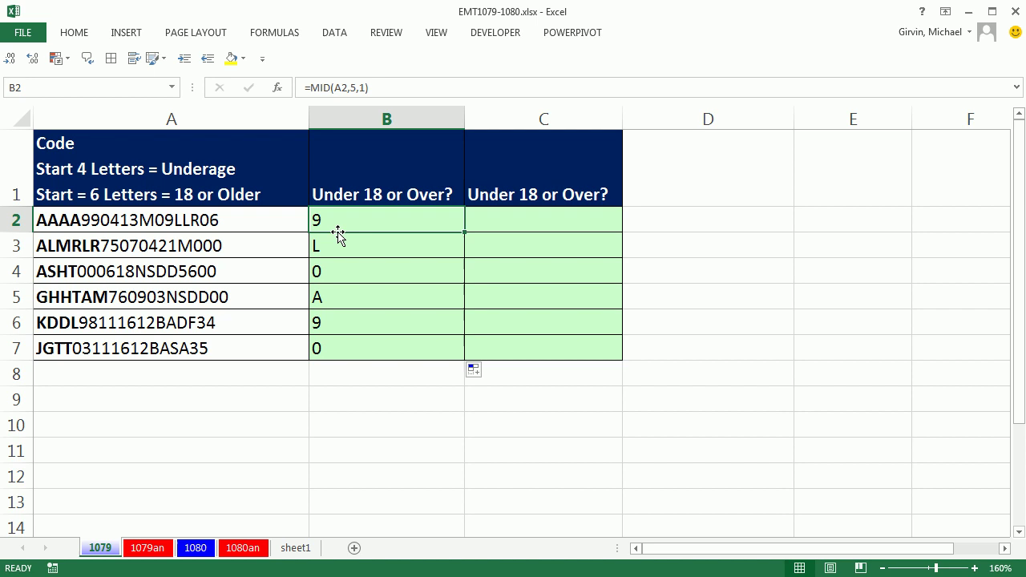
{"action": "double_click", "coordinate": [338, 225]}
{"action": "left_click_drag", "start_coordinate": [322, 221], "coordinate": [441, 216]}
{"action": "key", "text": "F9"}
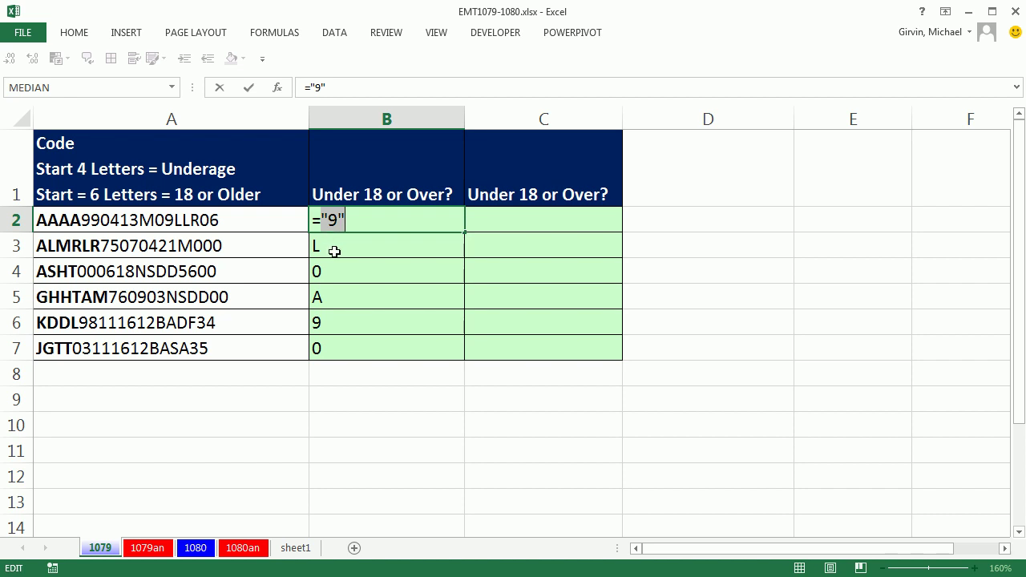
{"action": "key", "text": "Escape"}
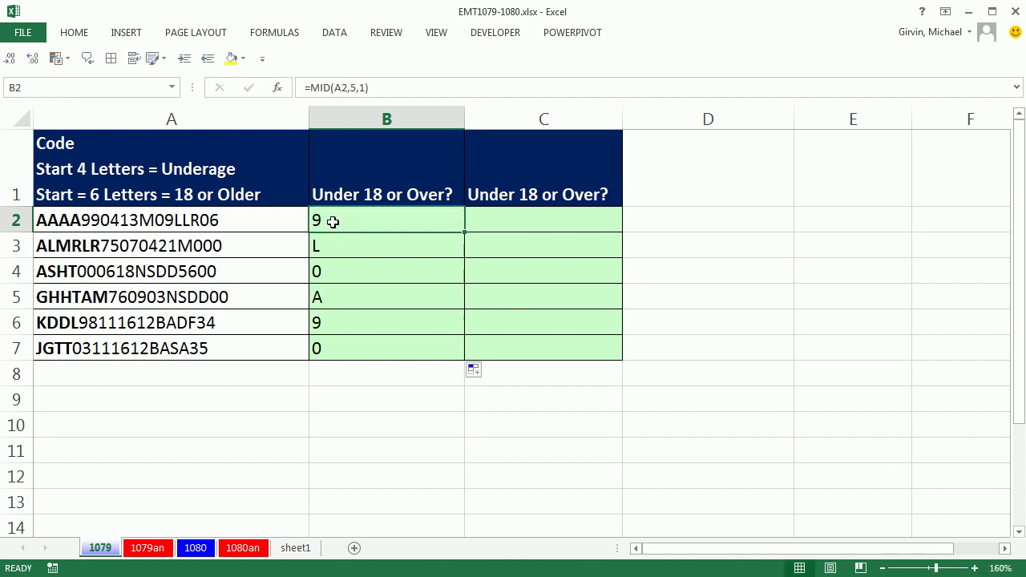
- Wrap B2's MID formula in ISNUMBER and copy it down to B7
{"action": "double_click", "coordinate": [330, 221]}
{"action": "type", "text": "isnu"}
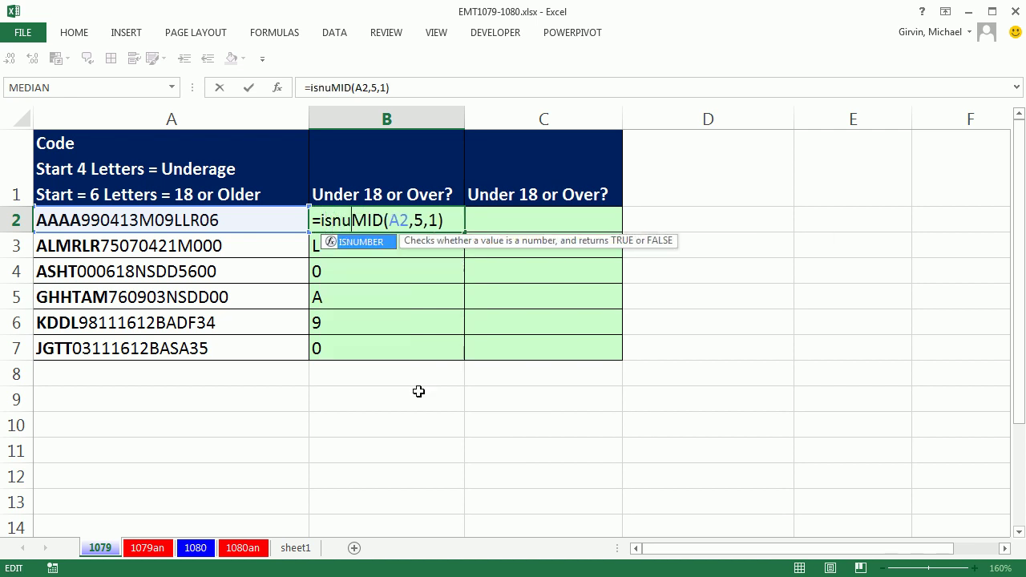
{"action": "key", "text": "Tab"}
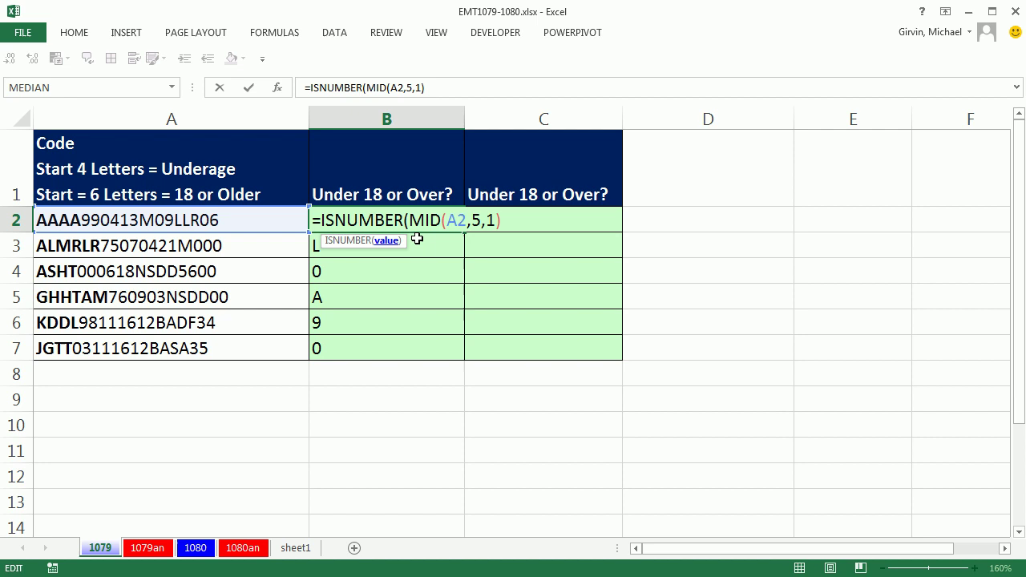
{"action": "left_click", "coordinate": [524, 222]}
{"action": "type", "text": ")"}
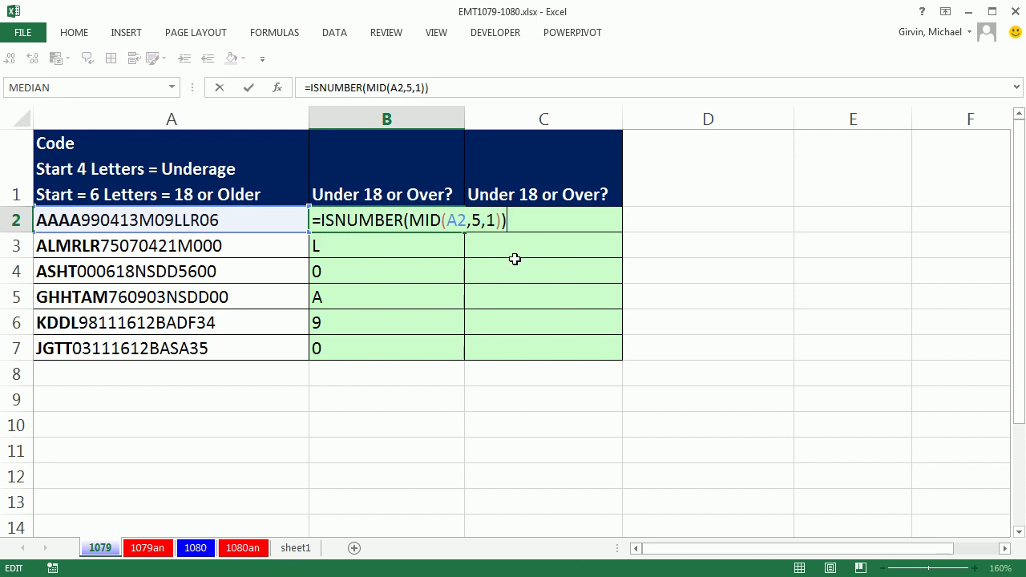
{"action": "key", "text": "ctrl+Return"}
{"action": "double_click", "coordinate": [464, 235]}
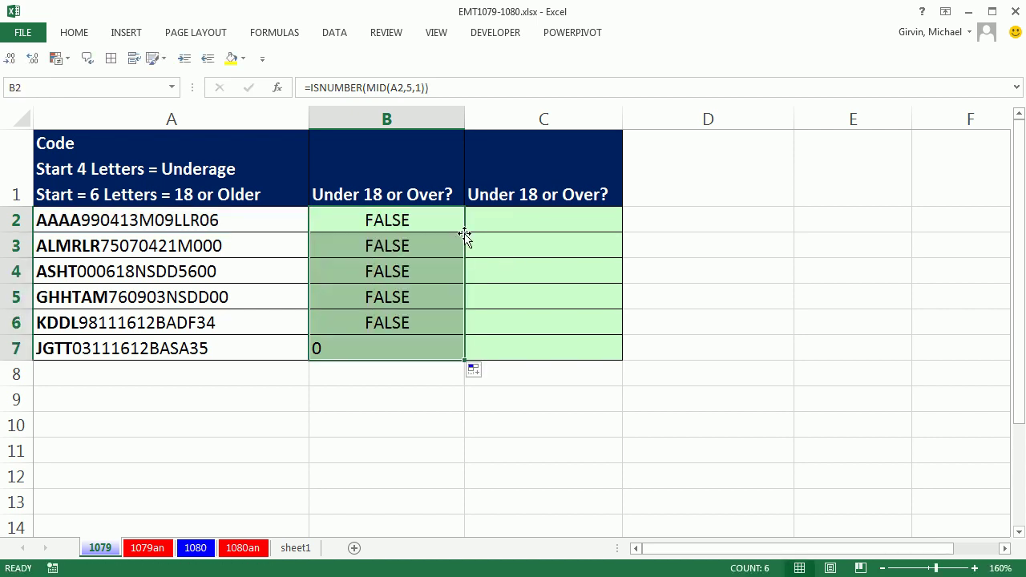
- Add +0 so B2:B7 use =ISNUMBER(MID(A2,5,1)+0), then reselect B2
{"action": "double_click", "coordinate": [412, 221]}
{"action": "left_click", "coordinate": [508, 225]}
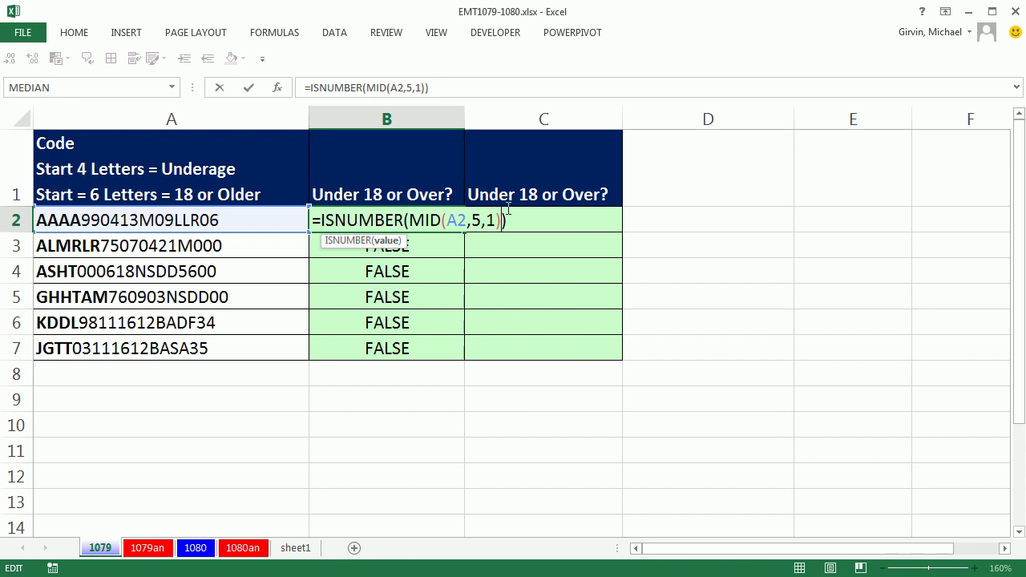
{"action": "type", "text": "+0"}
{"action": "key", "text": "ctrl+Return"}
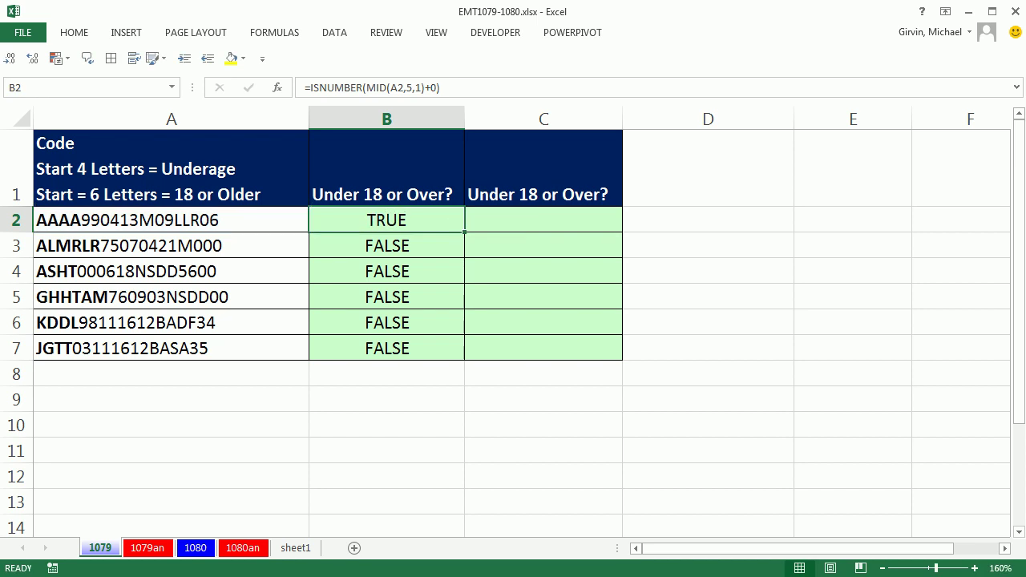
{"action": "double_click", "coordinate": [468, 231]}
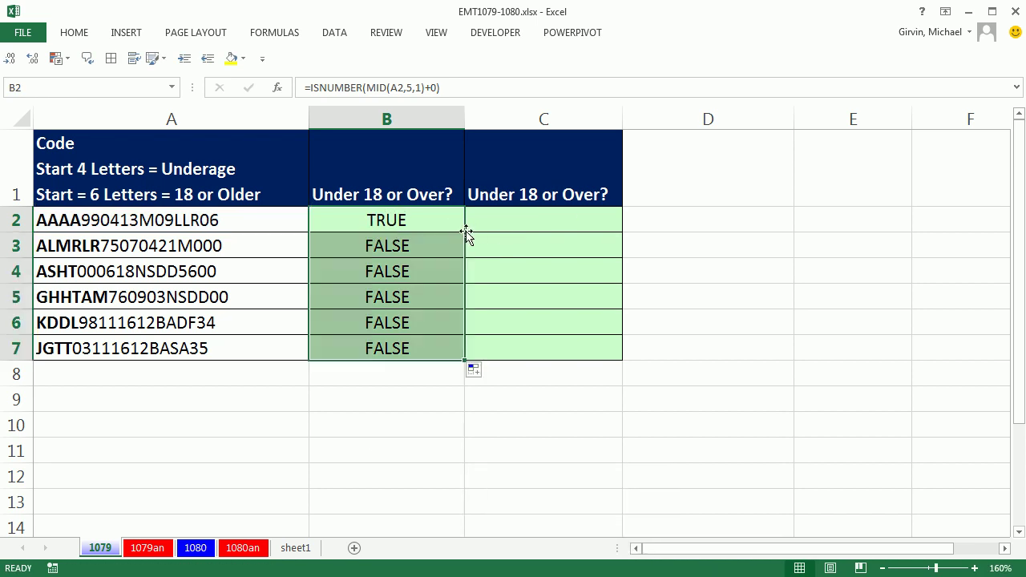
{"action": "left_click", "coordinate": [387, 224]}
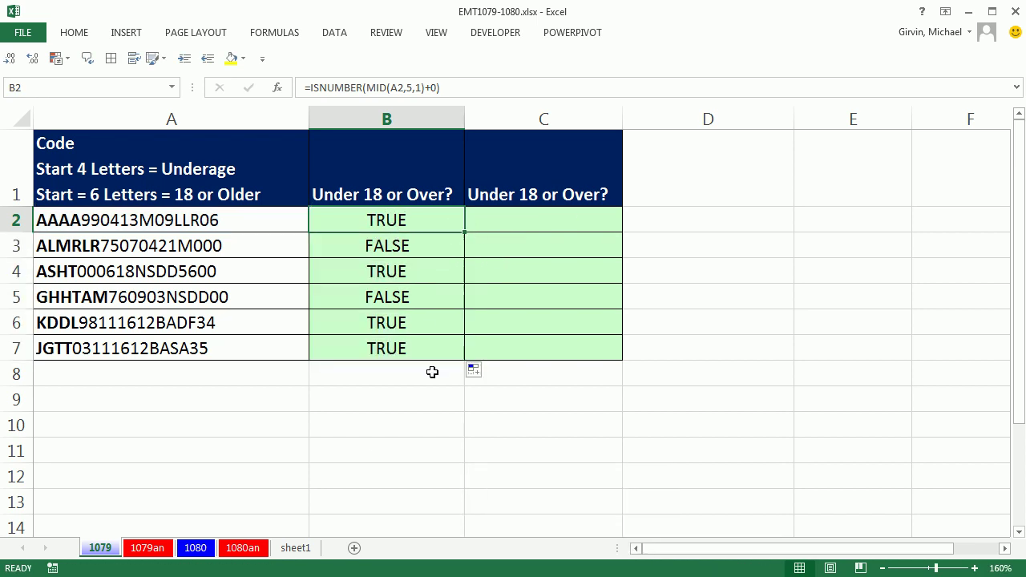
{"action": "left_click", "coordinate": [273, 33]}
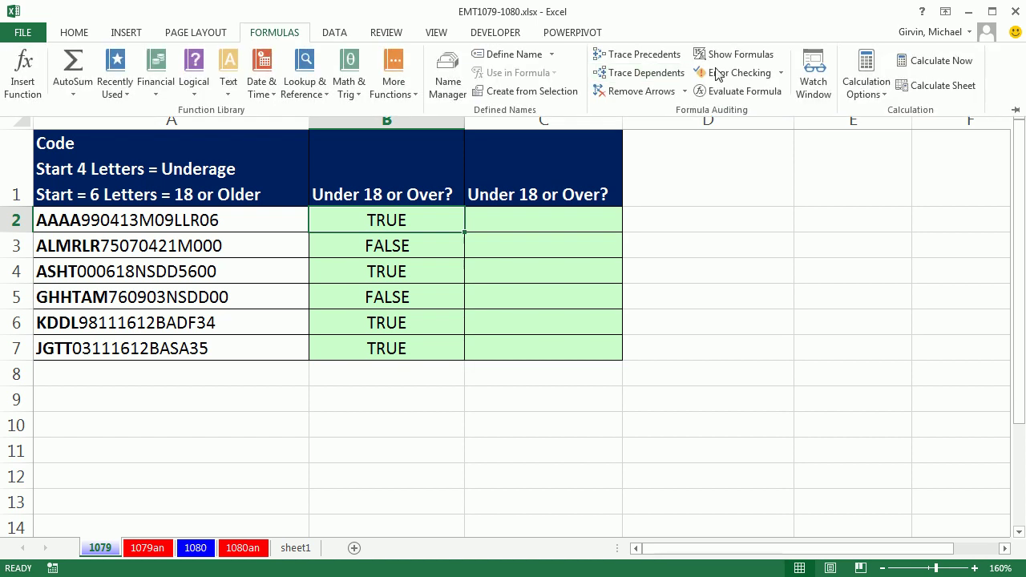
{"action": "left_click", "coordinate": [733, 91]}
{"action": "key", "text": "Escape"}
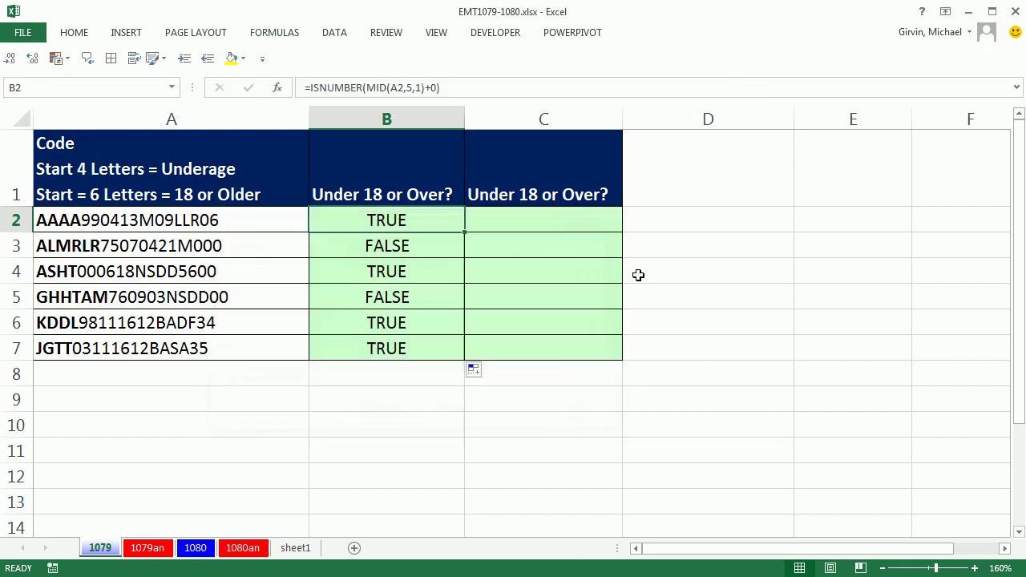
{"action": "key", "text": "alt+m"}
{"action": "key", "text": "v"}
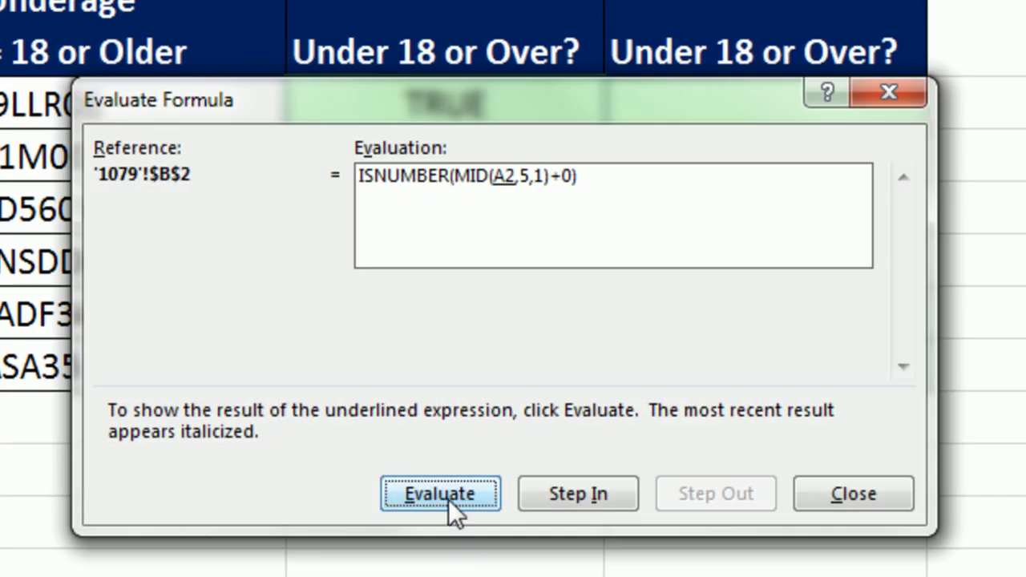
{"action": "key", "text": "Return"}
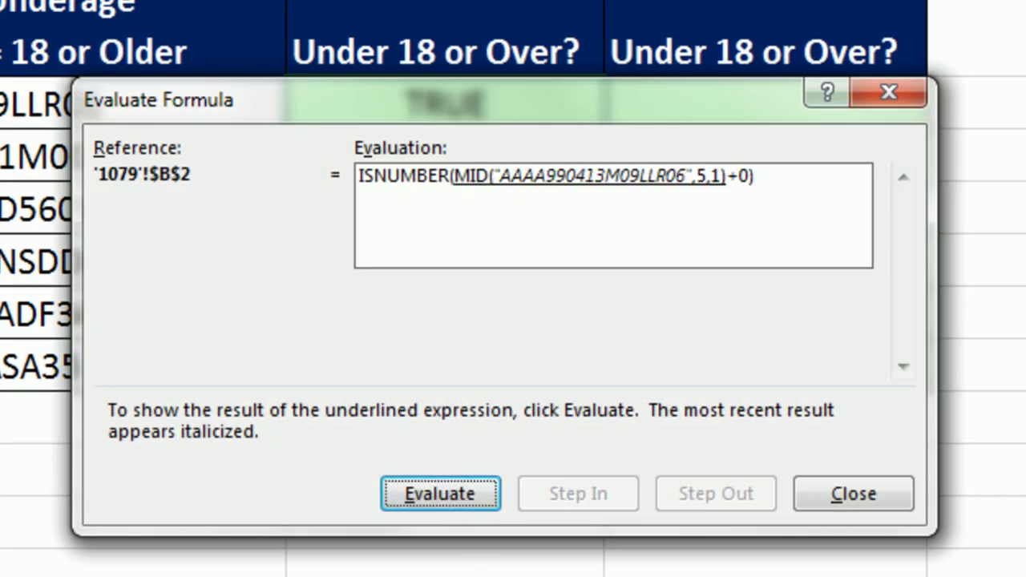
{"action": "key", "text": "Return"}
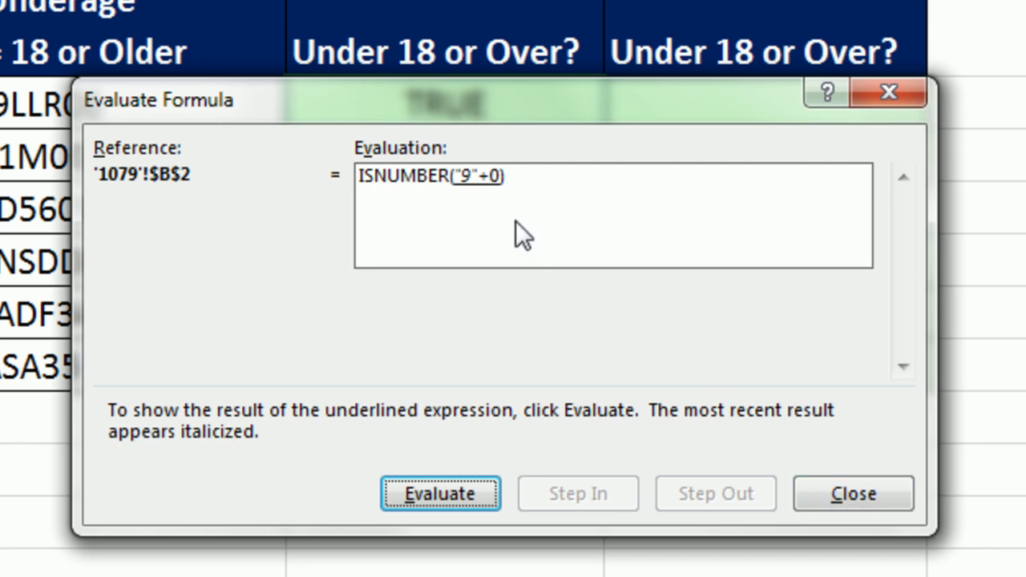
{"action": "key", "text": "Return"}
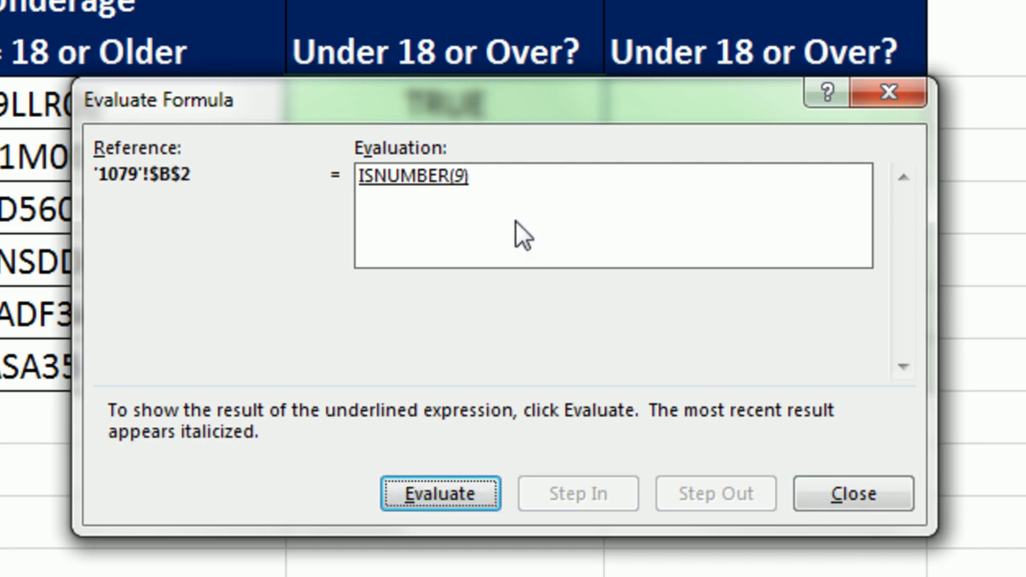
{"action": "key", "text": "Return"}
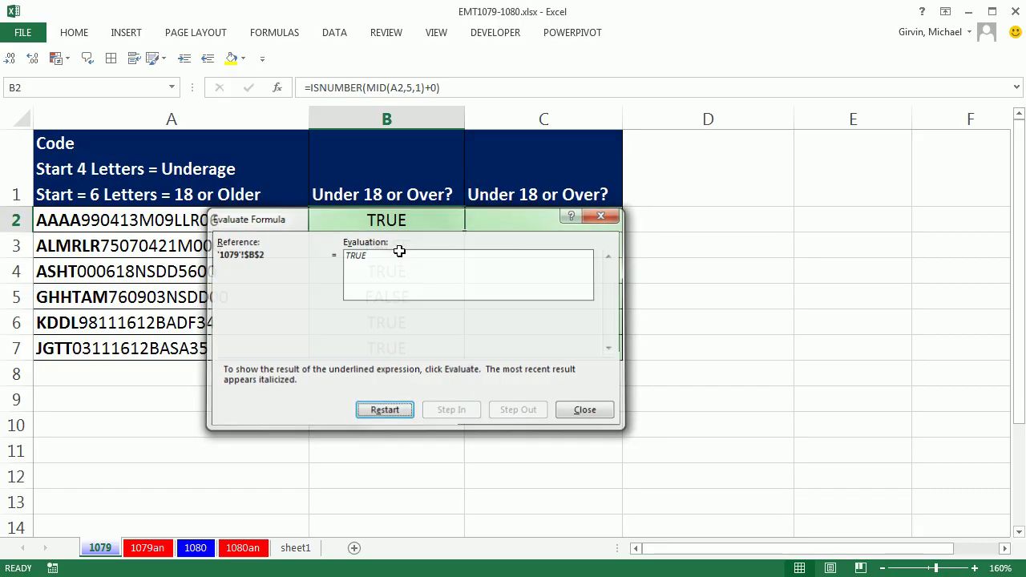
{"action": "key", "text": "Escape"}
{"action": "double_click", "coordinate": [458, 106]}
{"action": "left_click", "coordinate": [322, 220]}
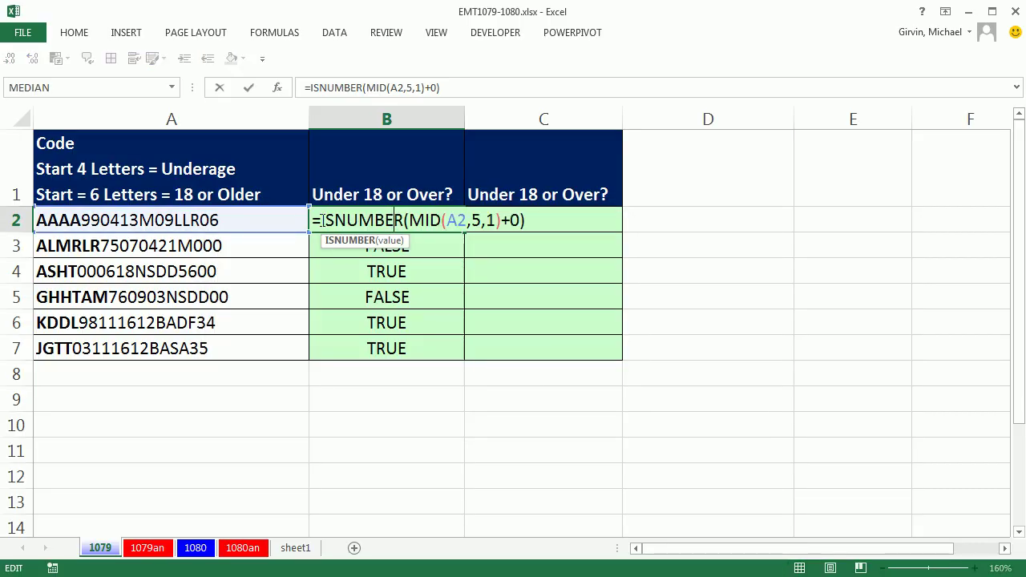
- Wrap B2's ISNUMBER test in IF returning "Underage" or "18 or Older", filled down to B7
{"action": "type", "text": "IF("}
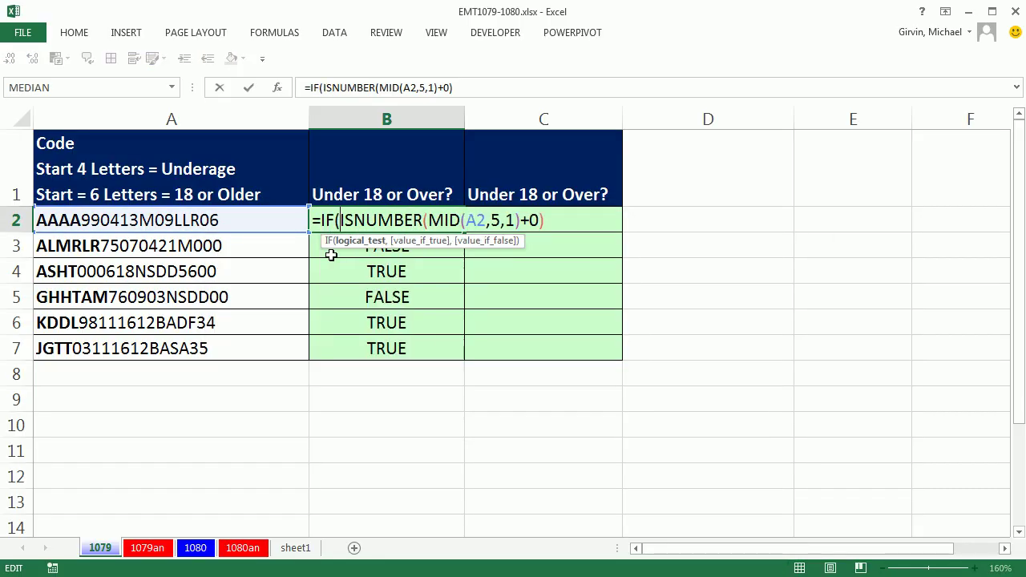
{"action": "left_click", "coordinate": [361, 242]}
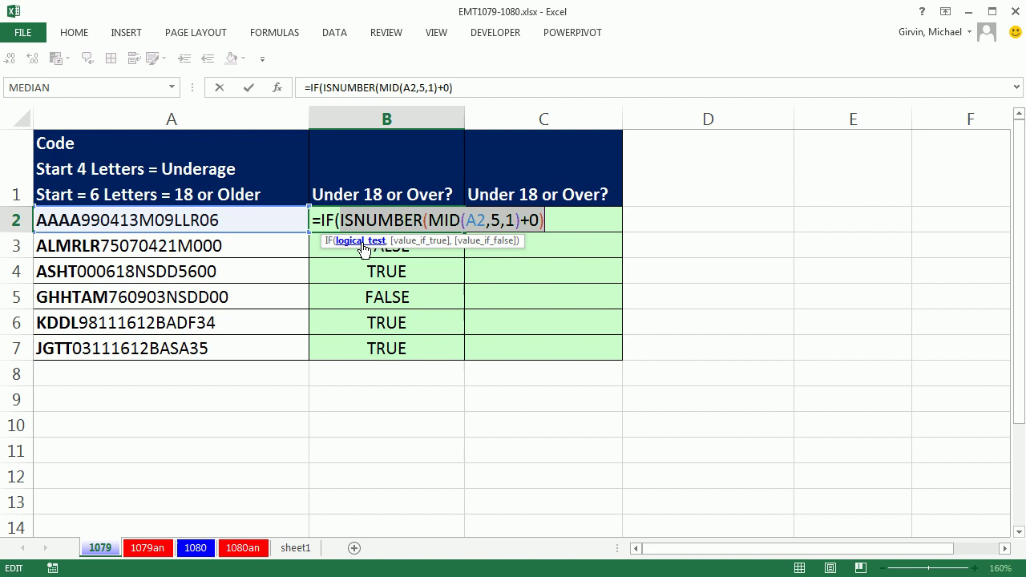
{"action": "left_click", "coordinate": [554, 220]}
{"action": "type", "text": ","}
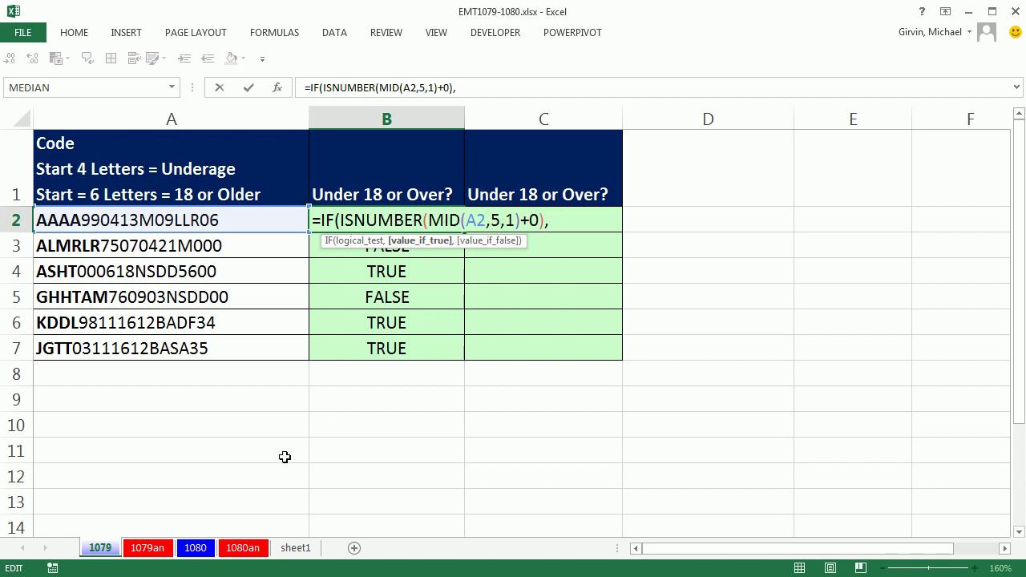
{"action": "type", "text": "\"Underage"}
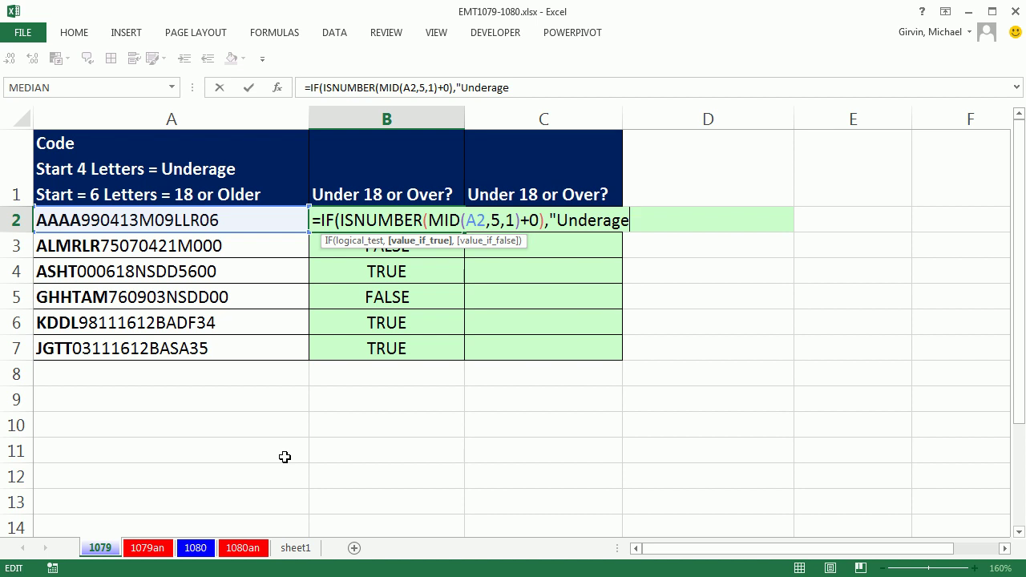
{"action": "type", "text": "\",\"1"}
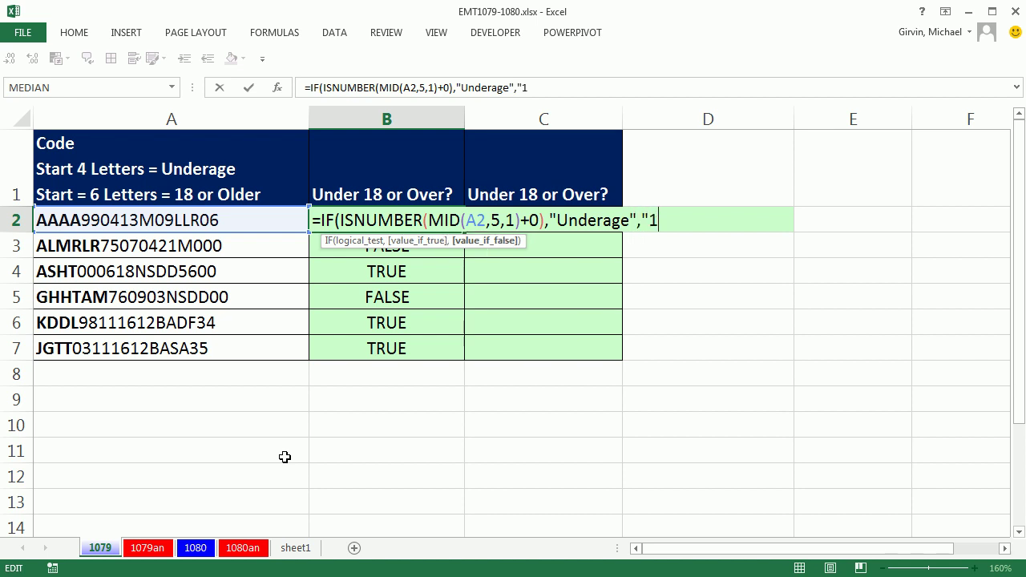
{"action": "type", "text": "8 or Ol"}
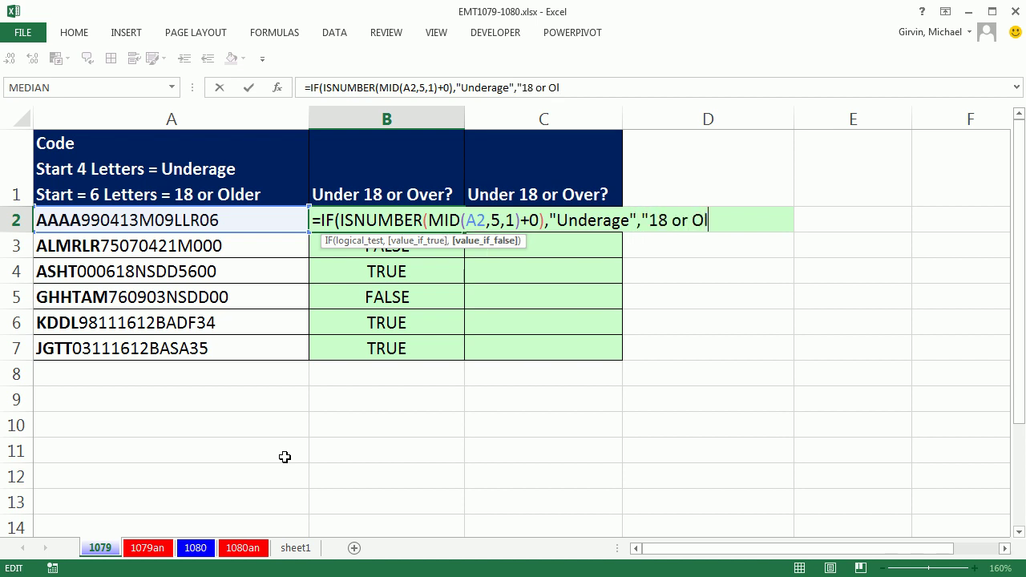
{"action": "type", "text": "der\")"}
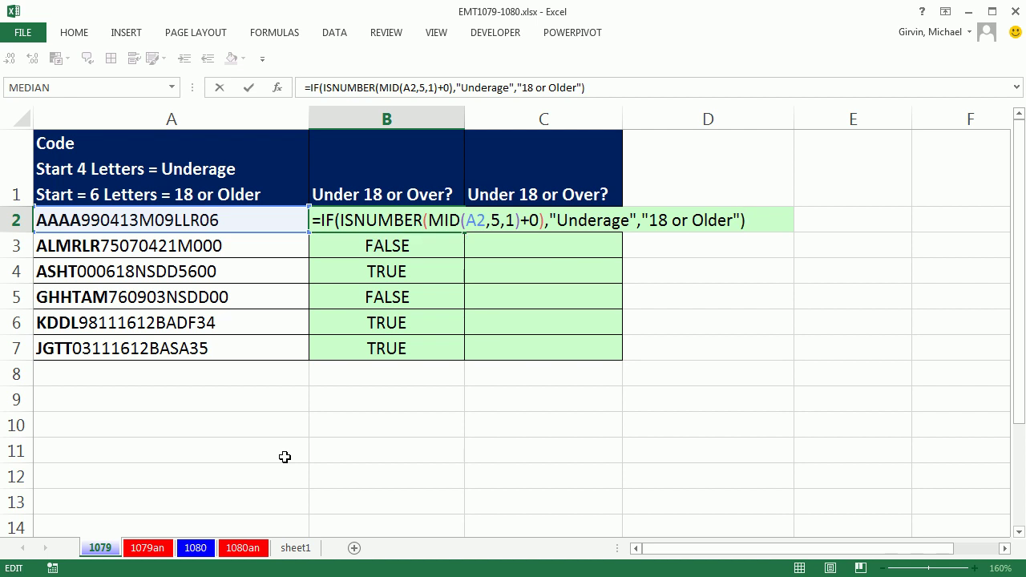
{"action": "key", "text": "ctrl+Return"}
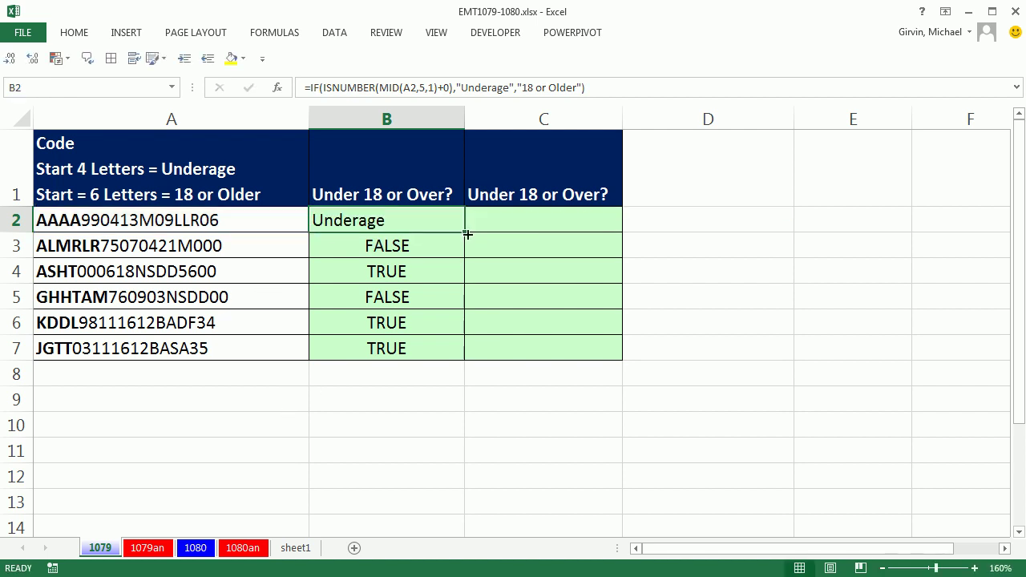
{"action": "double_click", "coordinate": [466, 233]}
- Copy MID(A2,5,1)+0 from B2 into C2 as a formula and fill it down to C7
{"action": "double_click", "coordinate": [445, 220]}
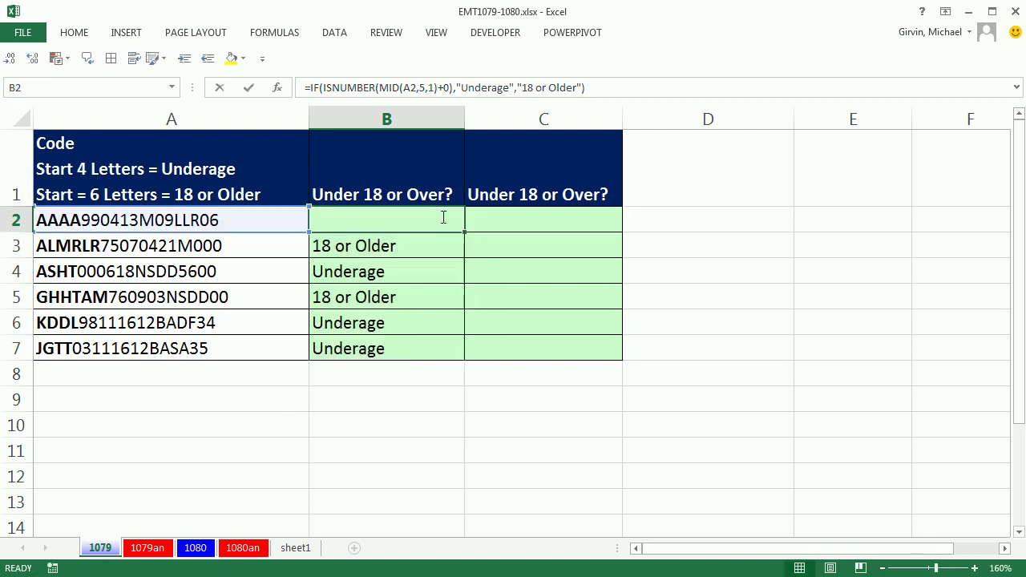
{"action": "left_click_drag", "start_coordinate": [431, 219], "coordinate": [541, 221]}
{"action": "key", "text": "ctrl+c"}
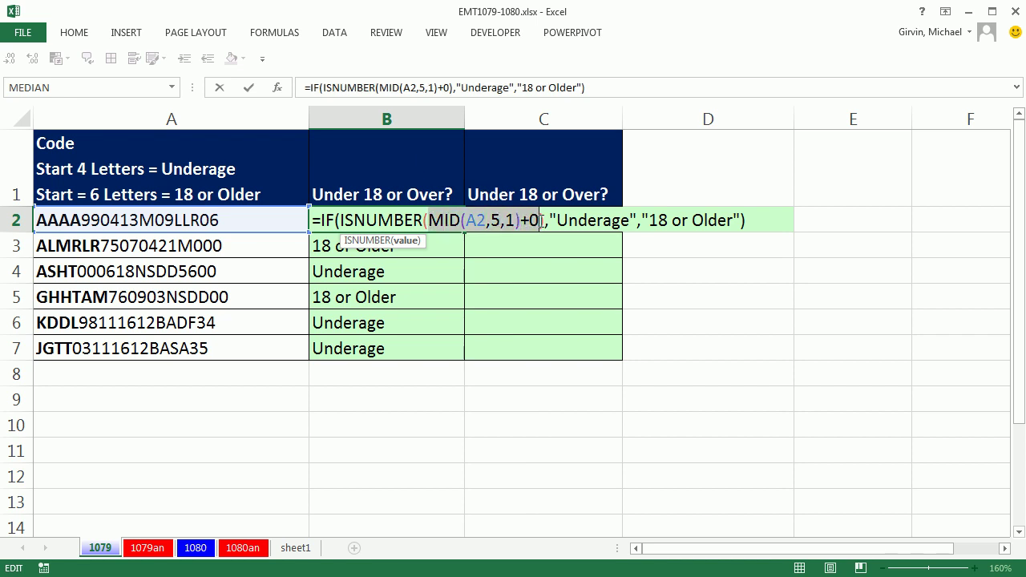
{"action": "left_click", "coordinate": [536, 212]}
{"action": "type", "text": "="}
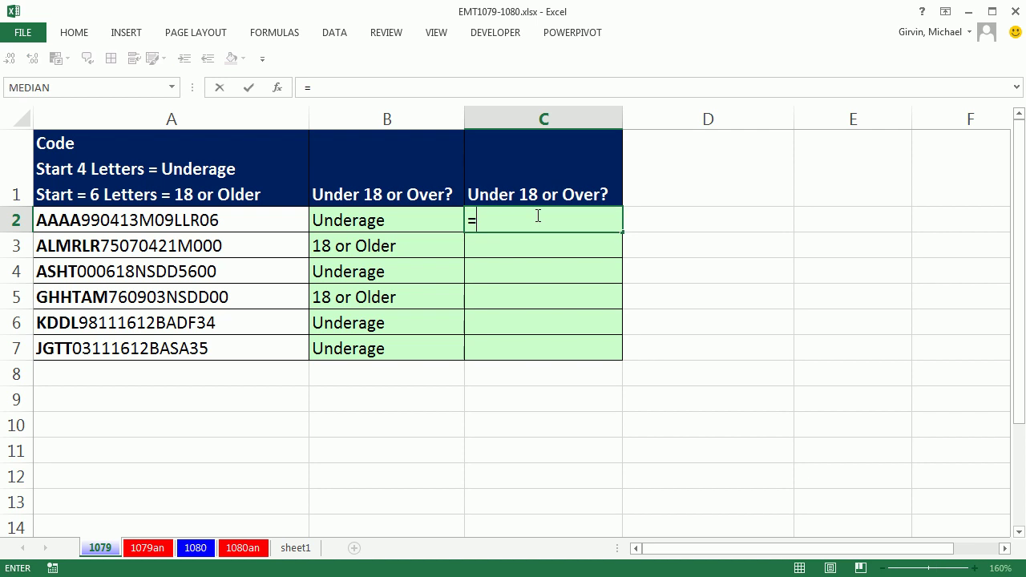
{"action": "key", "text": "ctrl+v"}
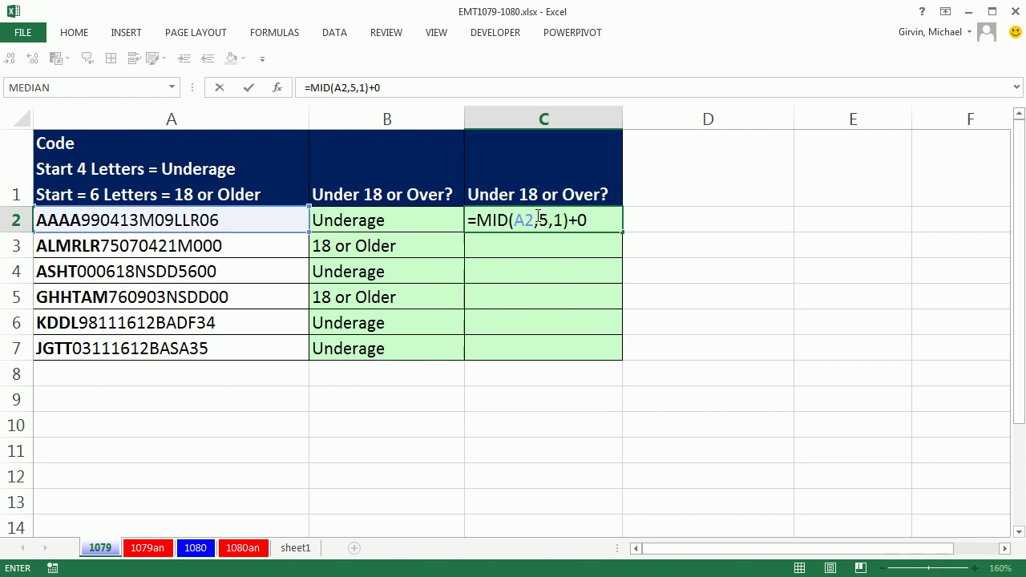
{"action": "key", "text": "ctrl+Return"}
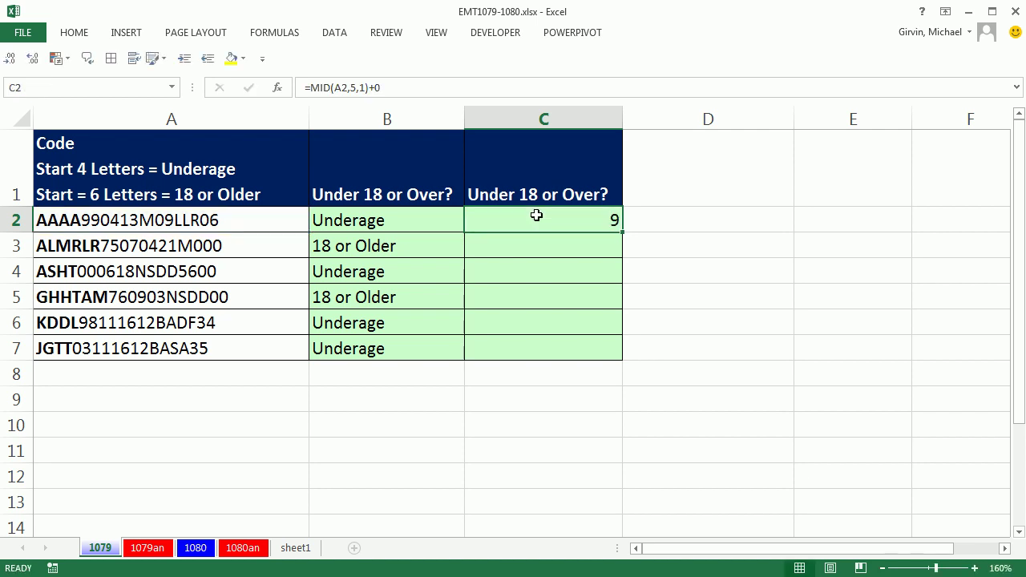
{"action": "double_click", "coordinate": [622, 233]}
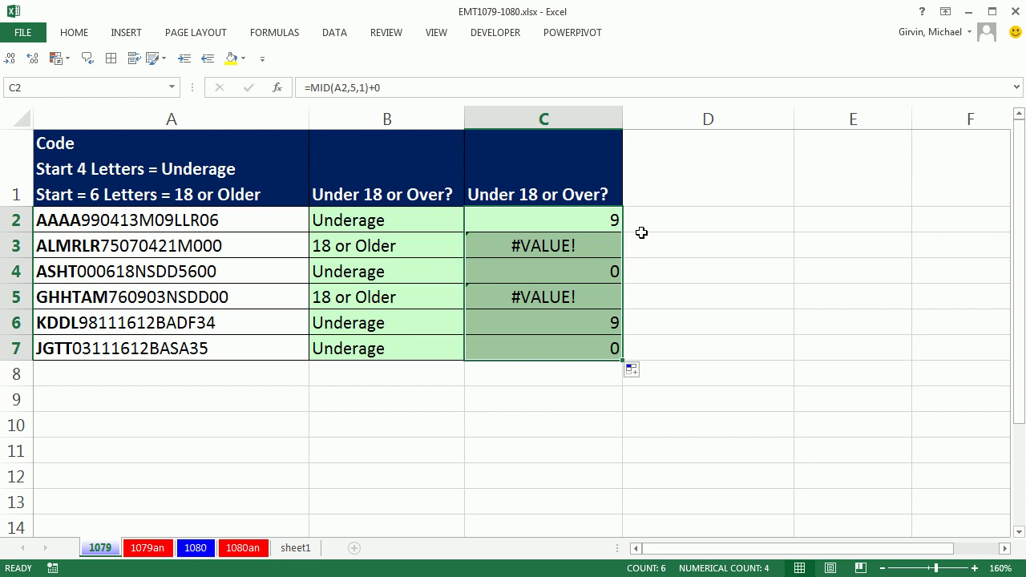
- Wrap C2's formula in ISERROR, accepting Excel's suggested correction
{"action": "key", "text": "F2"}
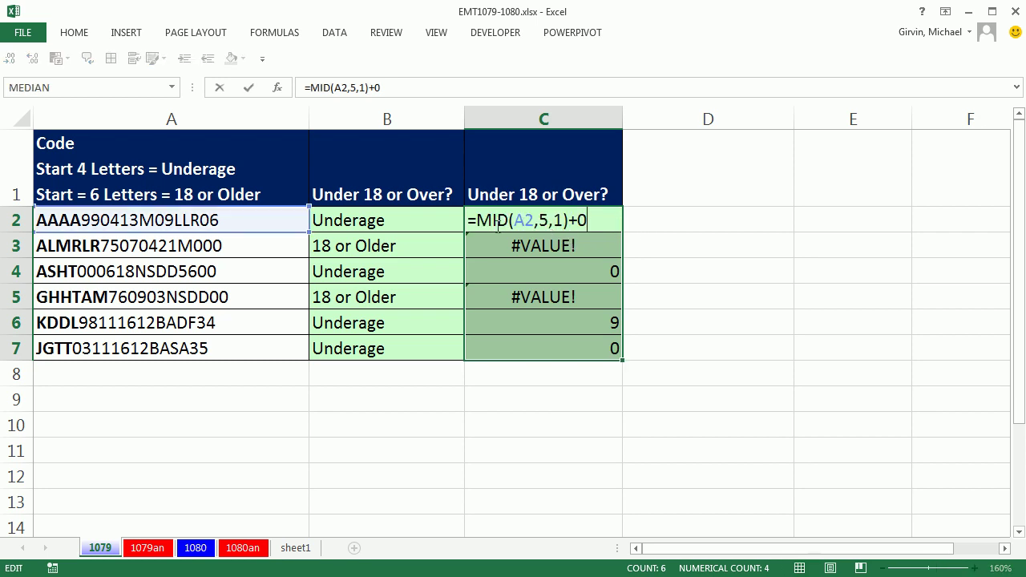
{"action": "left_click", "coordinate": [478, 221]}
{"action": "type", "text": "iser"}
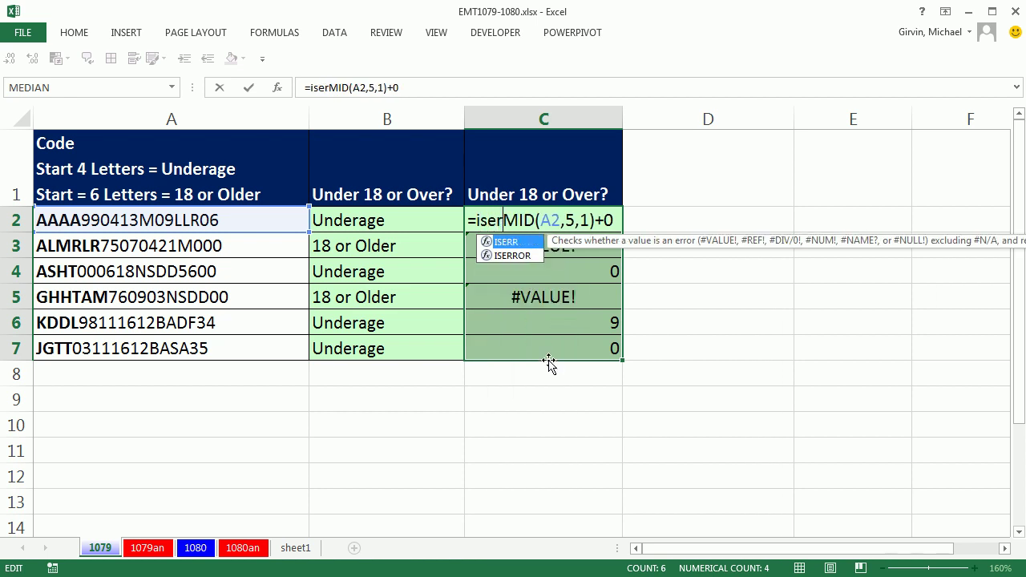
{"action": "key", "text": "Tab"}
{"action": "key", "text": "ctrl+Return"}
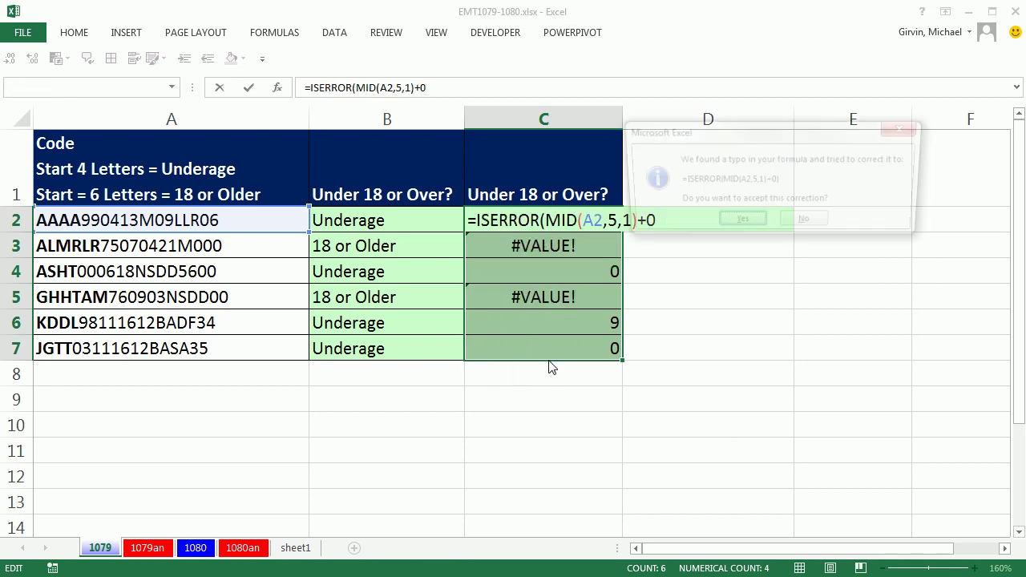
{"action": "key", "text": "Return"}
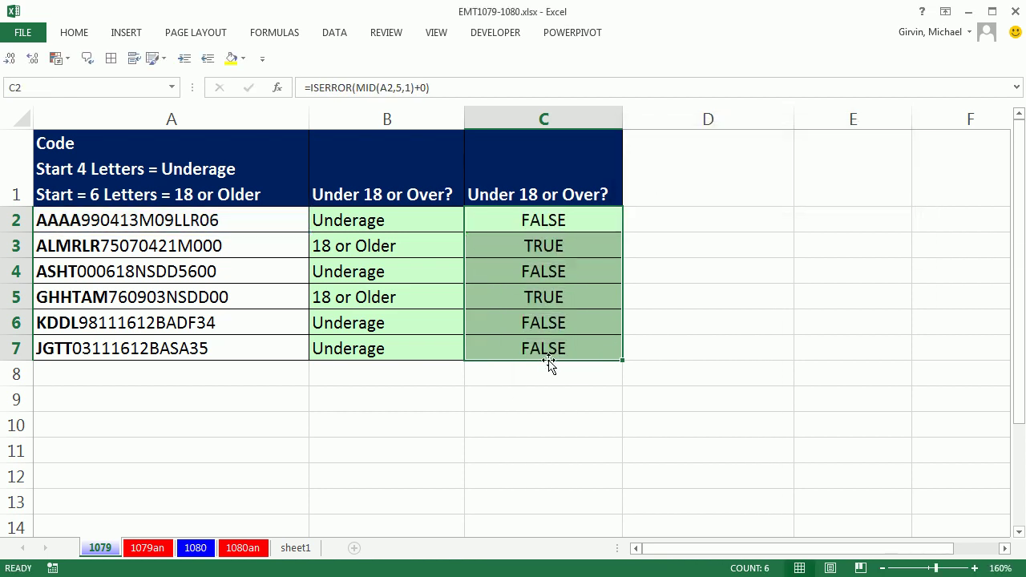
- Change C2 to =IF(ISERROR(MID(A2,5,1)+0),"18 or Older","Underage") and fill down to C7
{"action": "double_click", "coordinate": [547, 222]}
{"action": "key", "text": "Escape"}
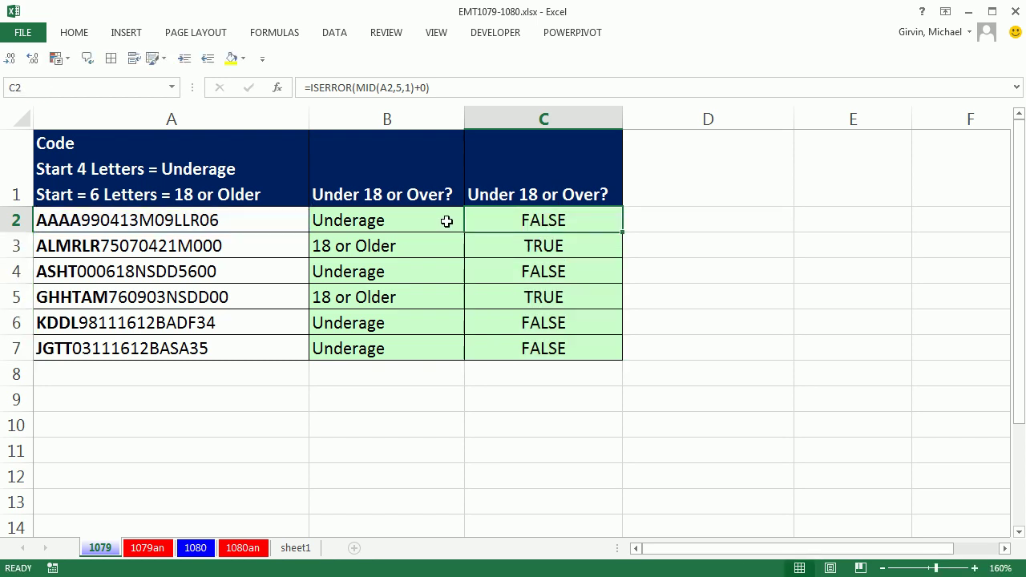
{"action": "double_click", "coordinate": [507, 221]}
{"action": "left_click", "coordinate": [478, 220]}
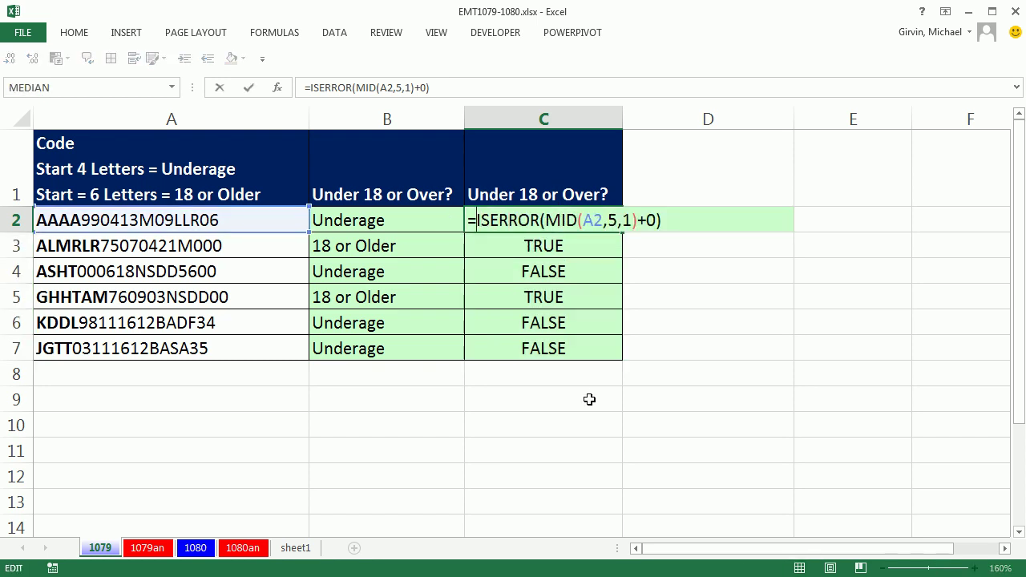
{"action": "type", "text": "IF(ISERROR(MID(A2"}
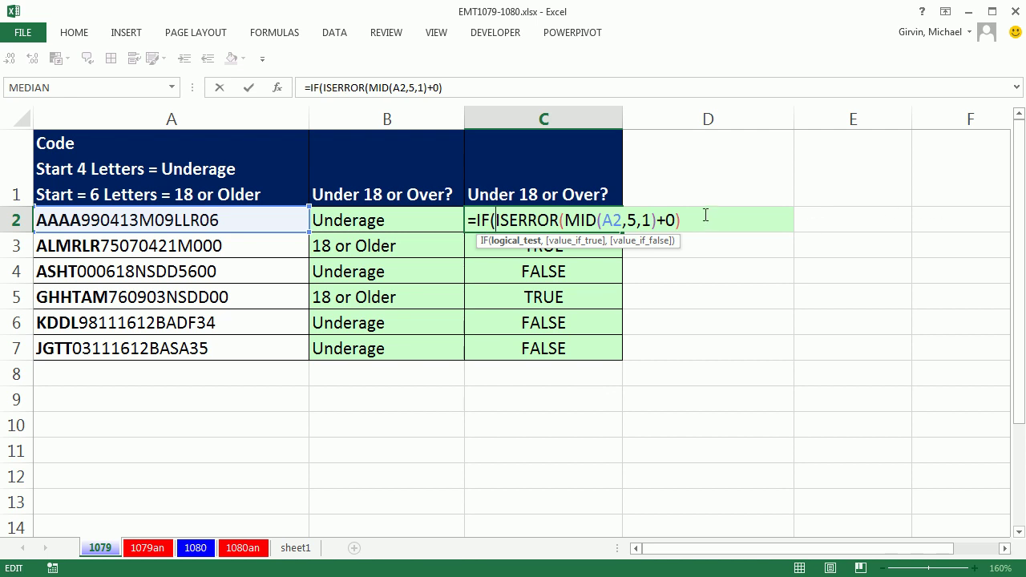
{"action": "type", "text": ",5,1)+0),"}
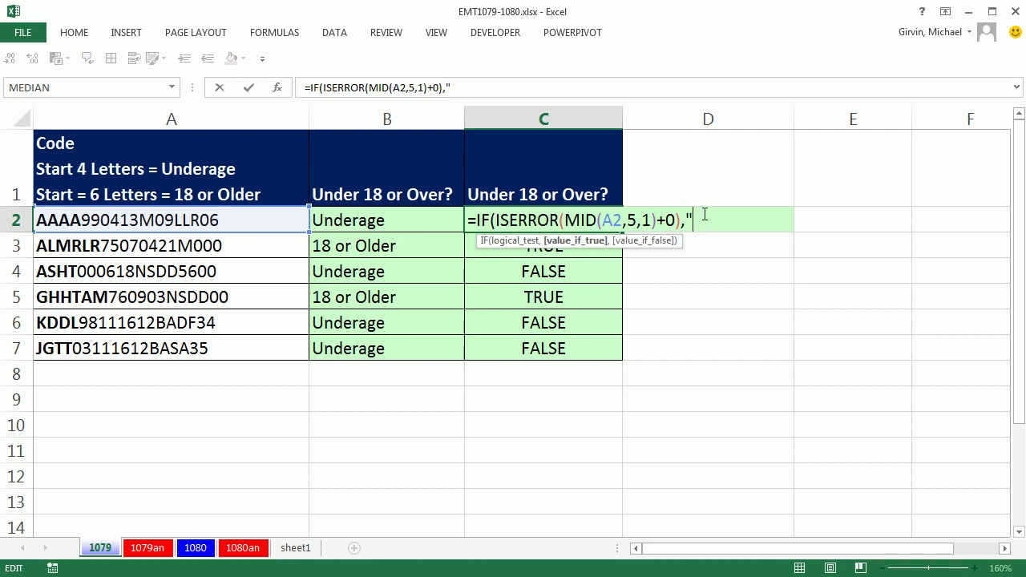
{"action": "type", "text": "\"18 or Older\","}
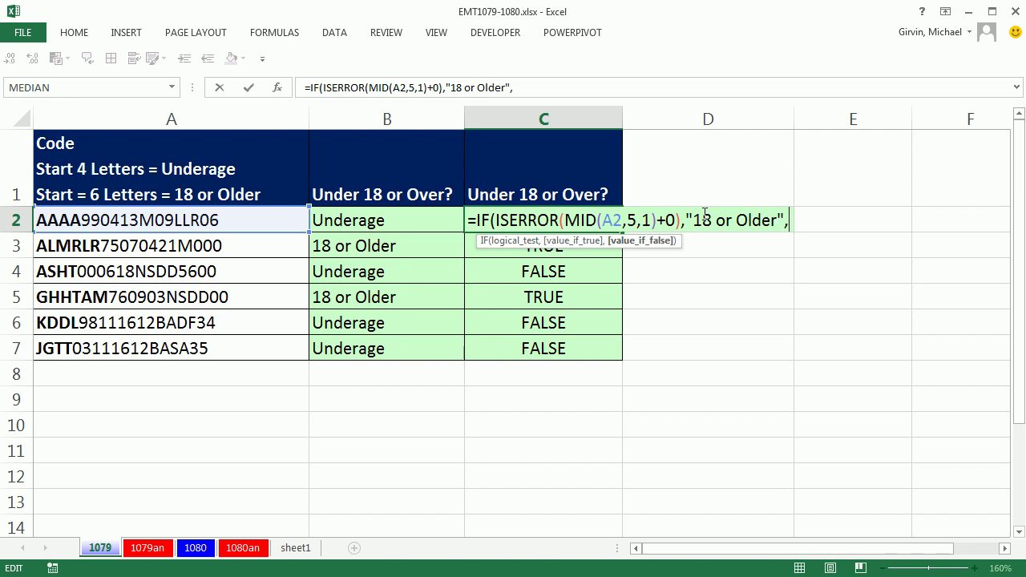
{"action": "type", "text": "\"Unde"}
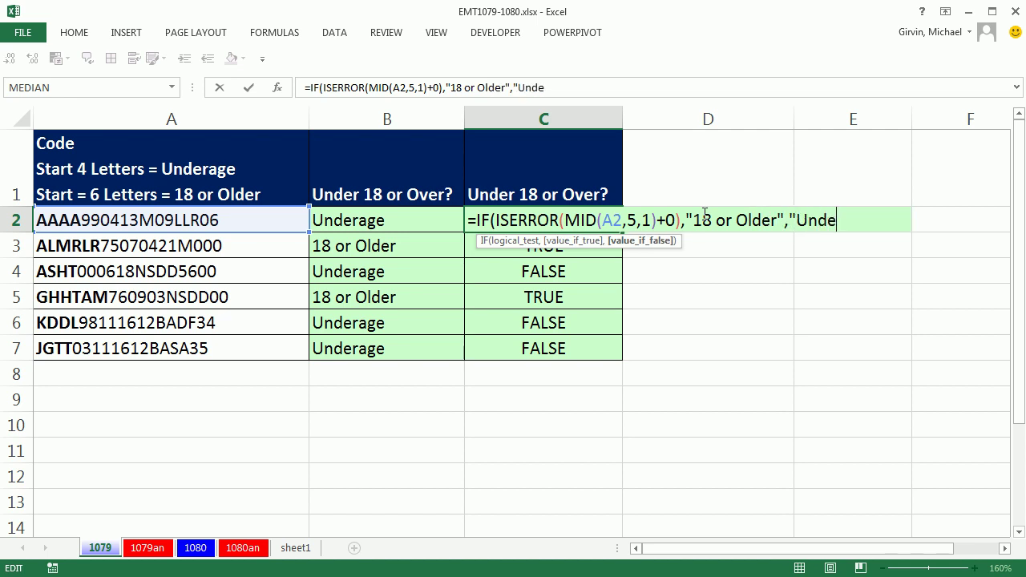
{"action": "type", "text": "rage\")"}
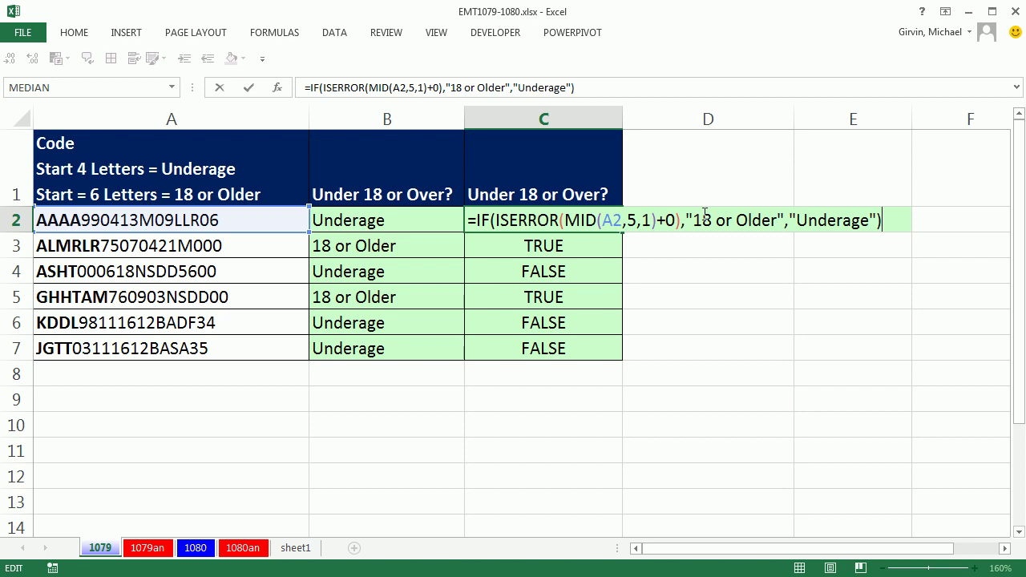
{"action": "key", "text": "ctrl+Return"}
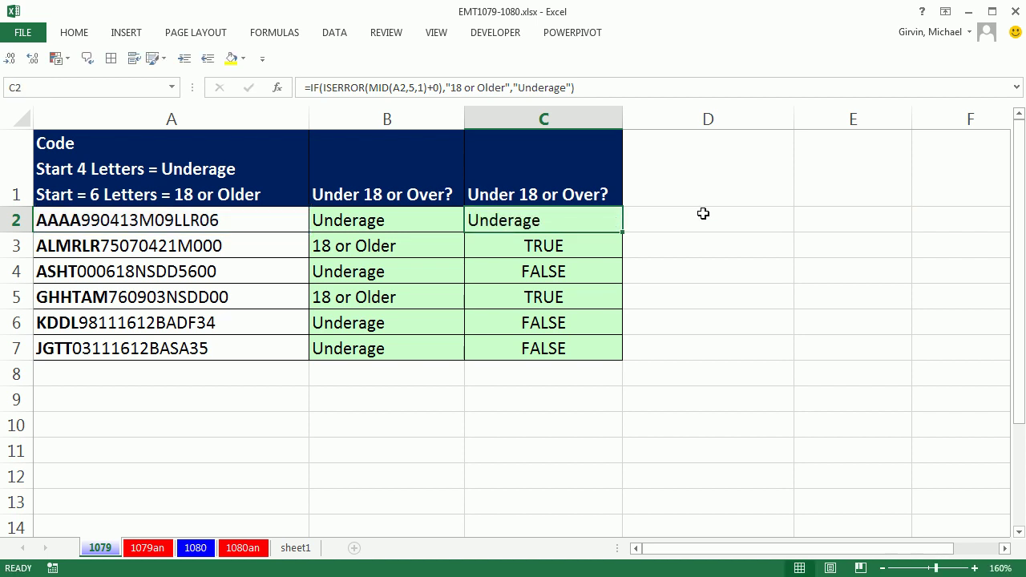
{"action": "double_click", "coordinate": [622, 235]}
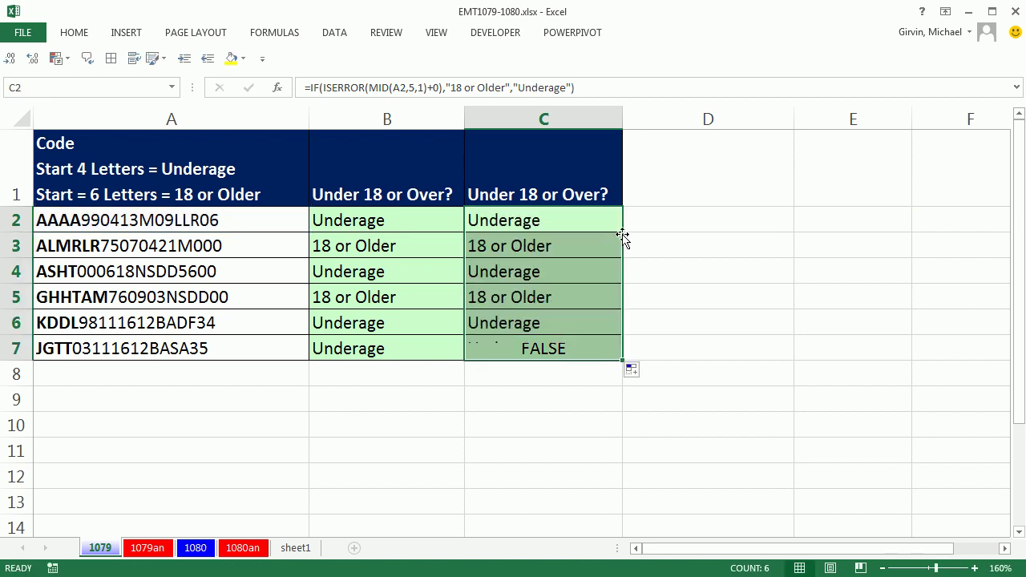
- Show B2's IF/ISNUMBER formula in edit mode beside column C's ISERROR version
{"action": "double_click", "coordinate": [389, 224]}
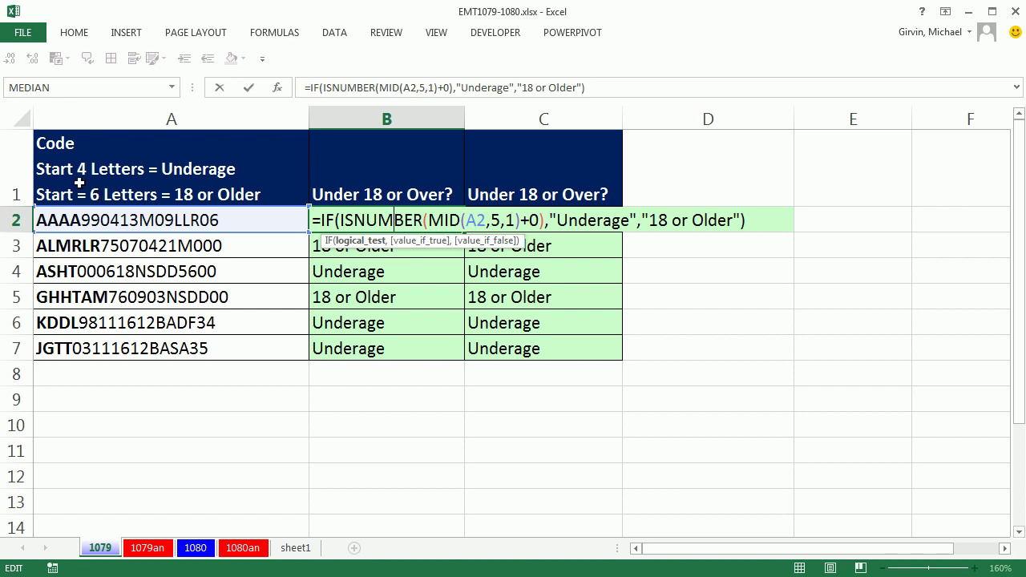